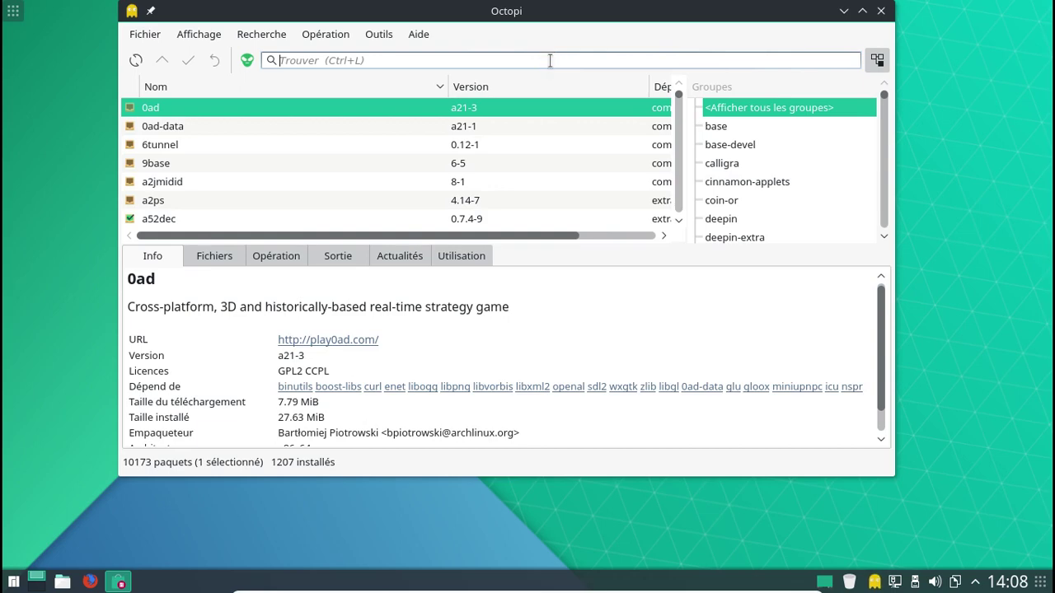
text(pacma)
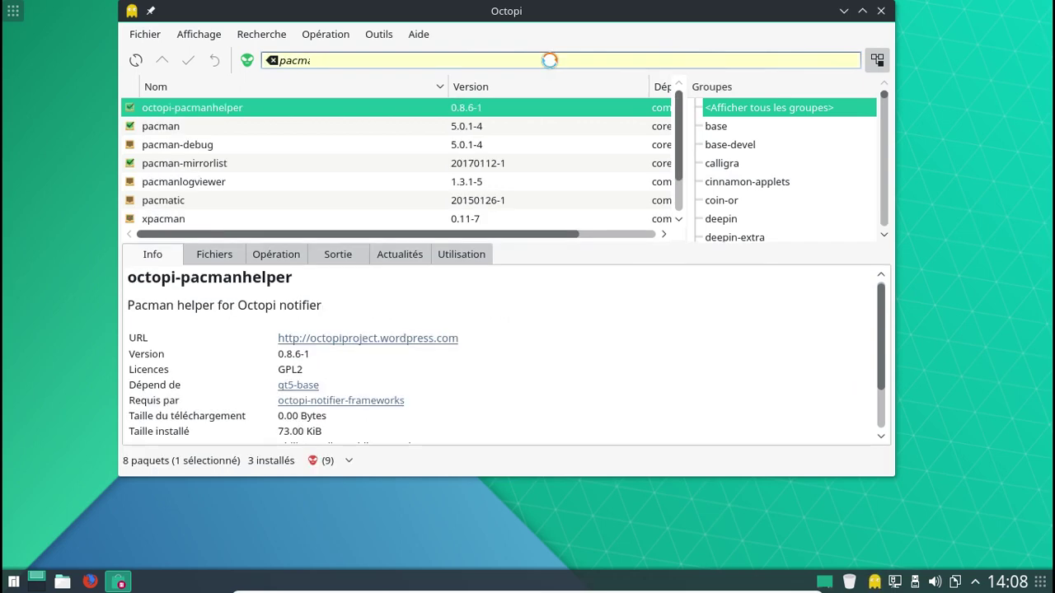
key(BackSpace)
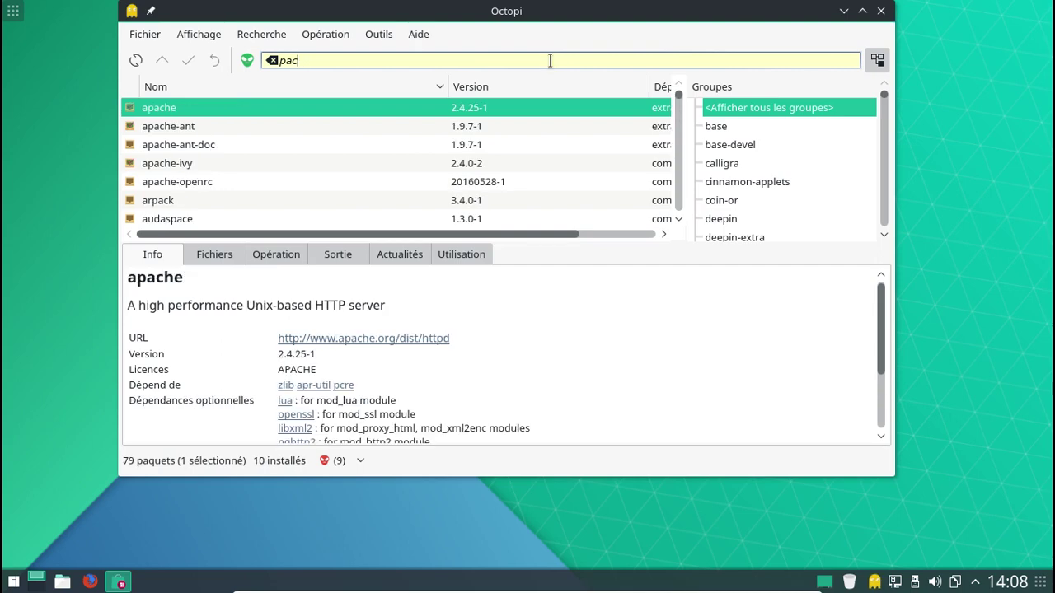
key(BackSpace)
key(BackSpace)
text(am)
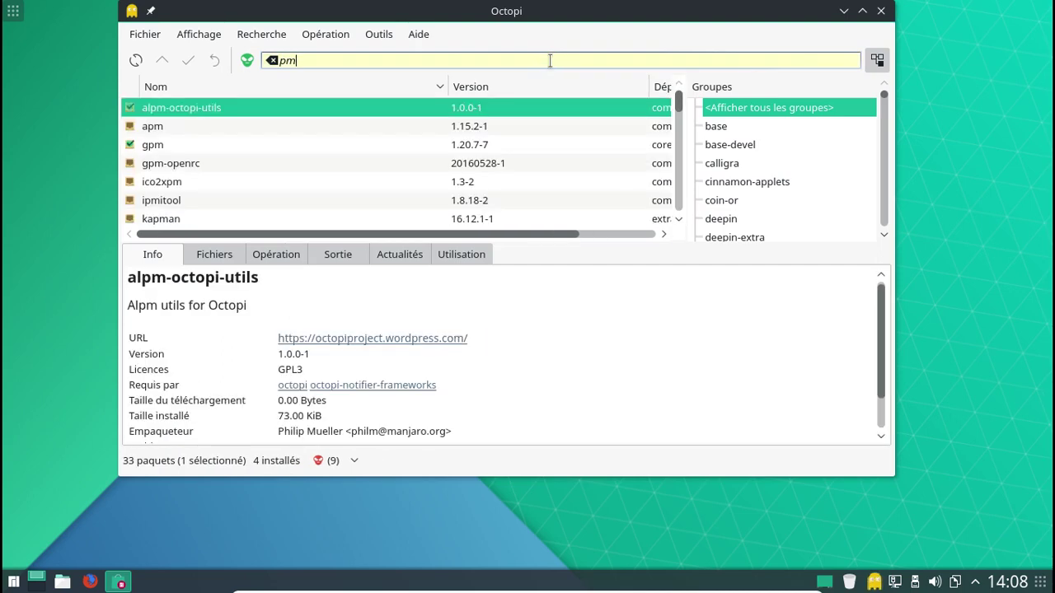
key(BackSpace)
key(BackSpace)
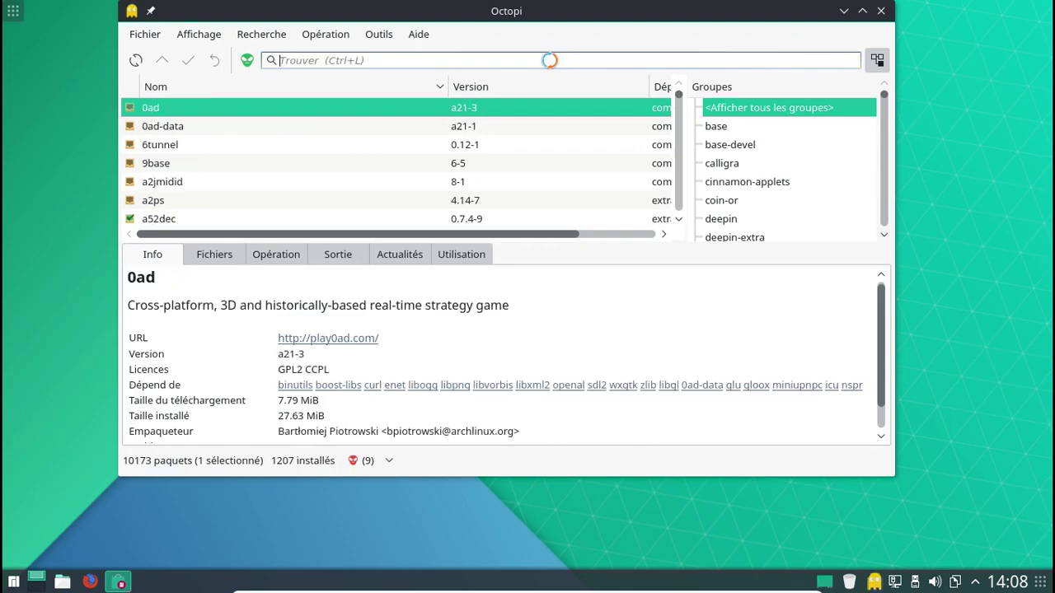
Search the package list for "pamac".
text(pamac)
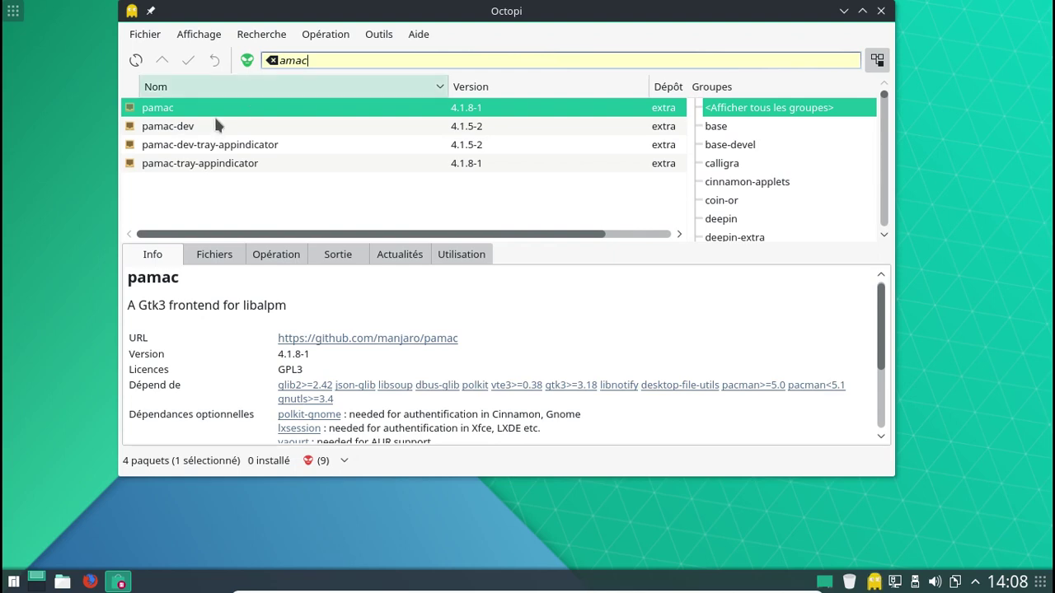
key(Home)
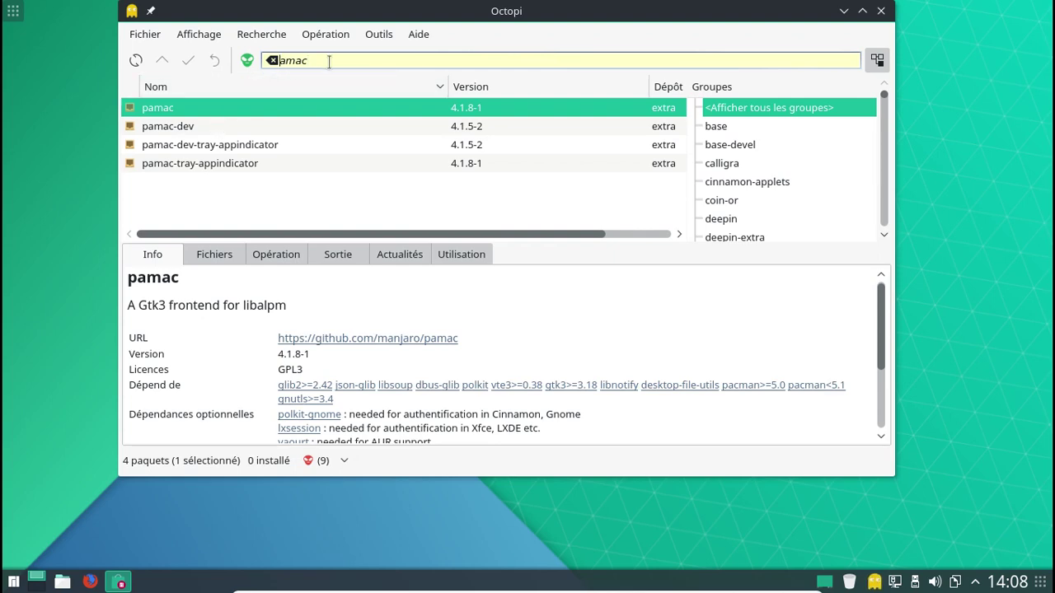
text(p)
Mark the pamac package for installation together with its optional dependency pamac-tray-appindicator.
click(153, 112)
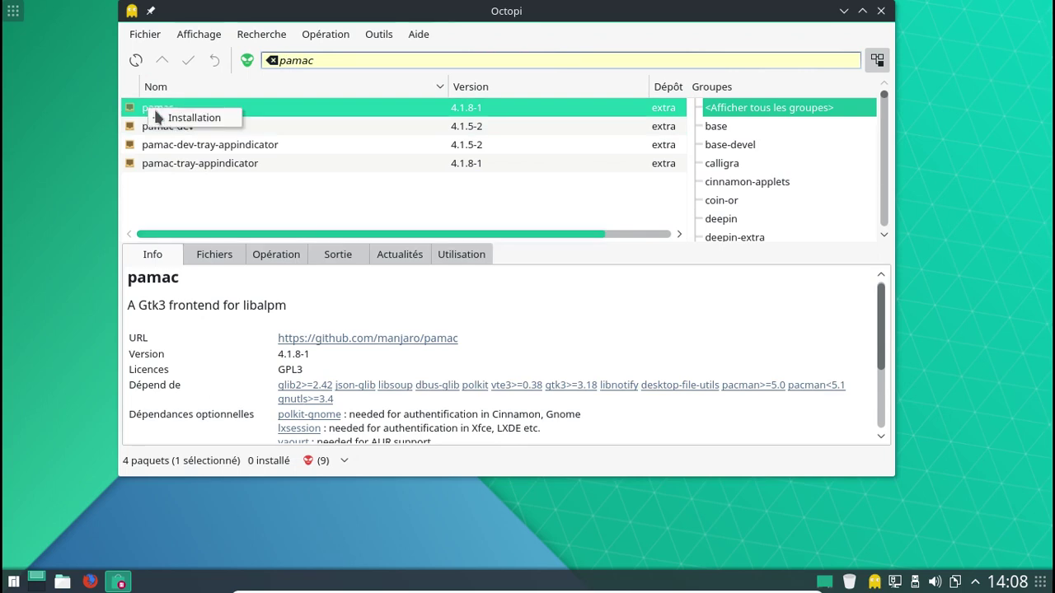
double_click(162, 118)
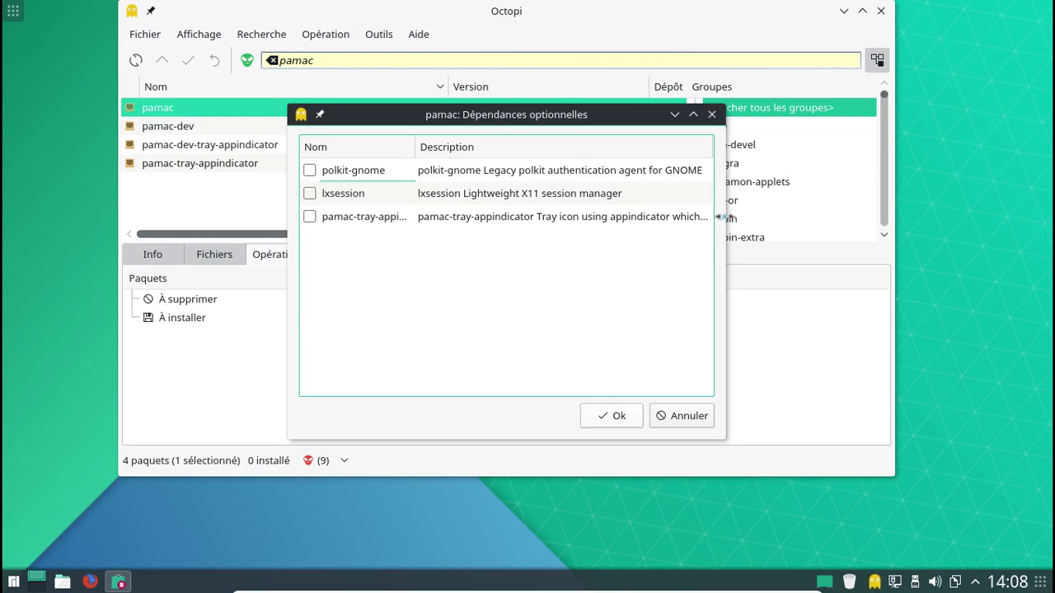
drag(724, 217, 896, 217)
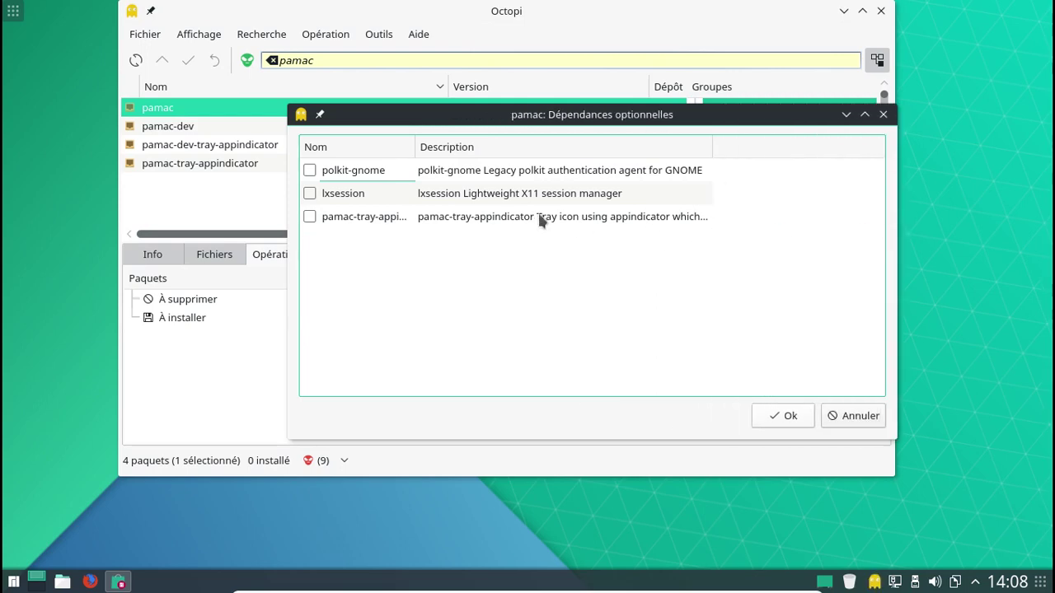
drag(712, 147, 826, 147)
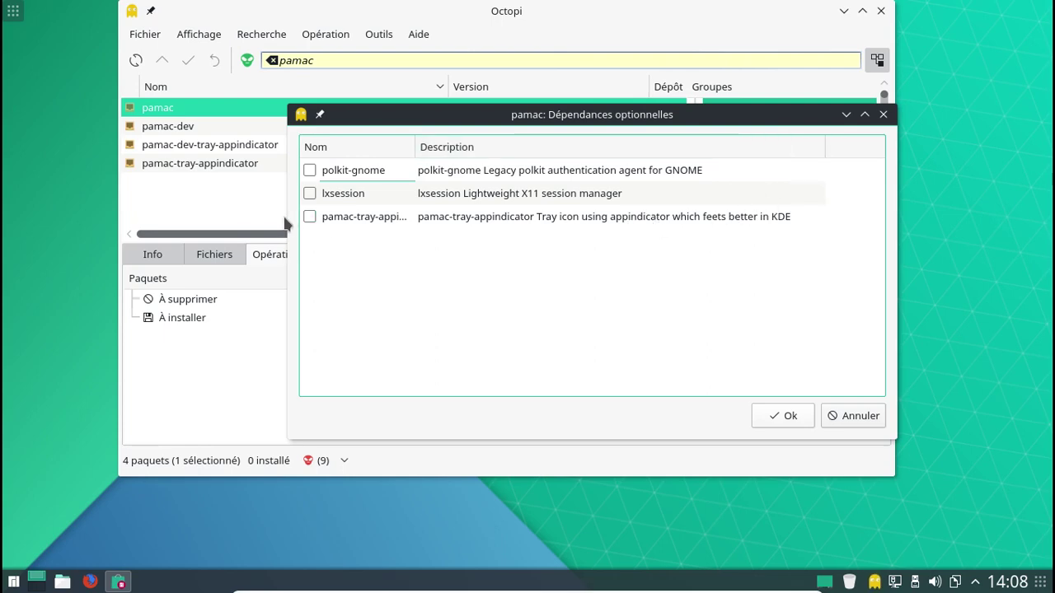
drag(415, 146, 507, 146)
click(310, 217)
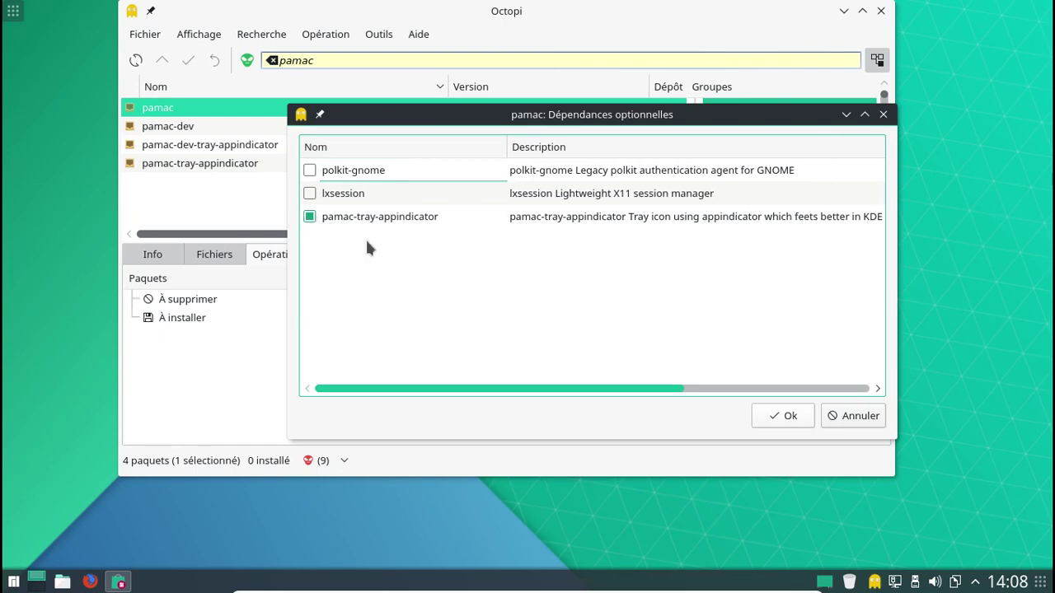
click(787, 417)
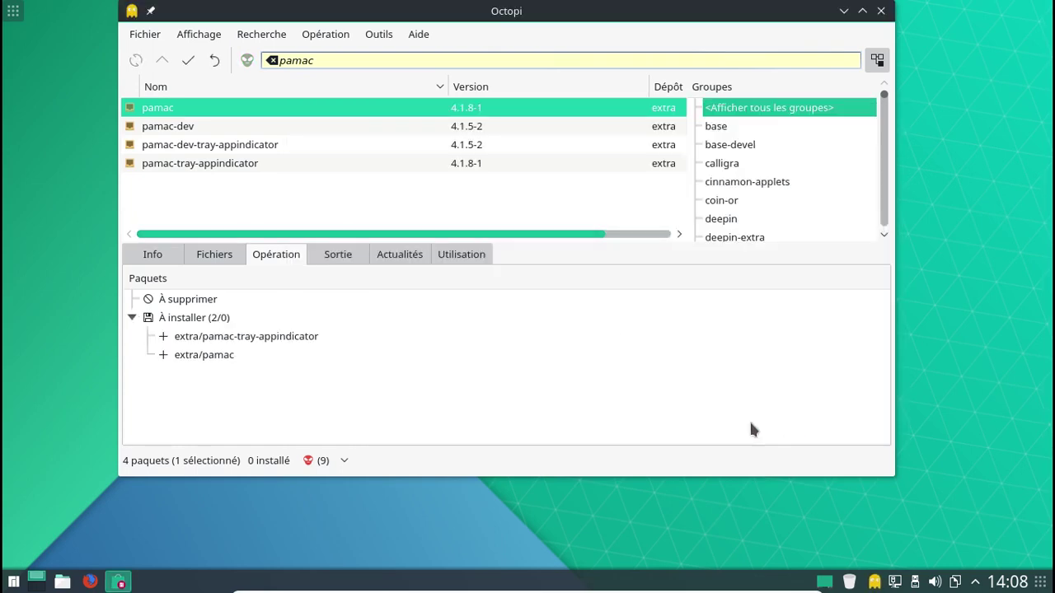
Apply the pending installation without a terminal, confirming the downloads and authenticating with the root password.
click(187, 63)
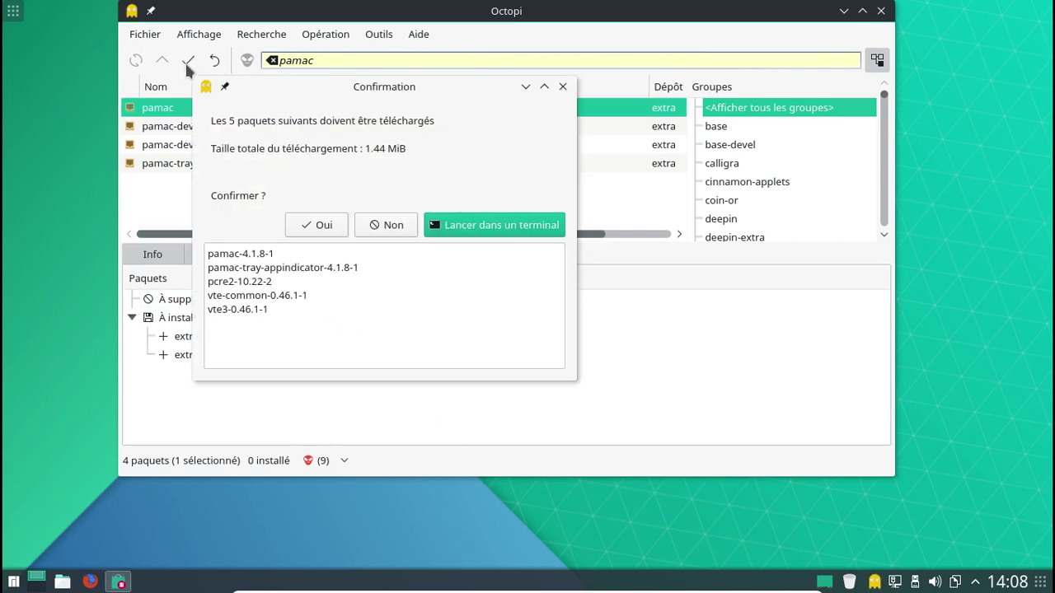
click(319, 228)
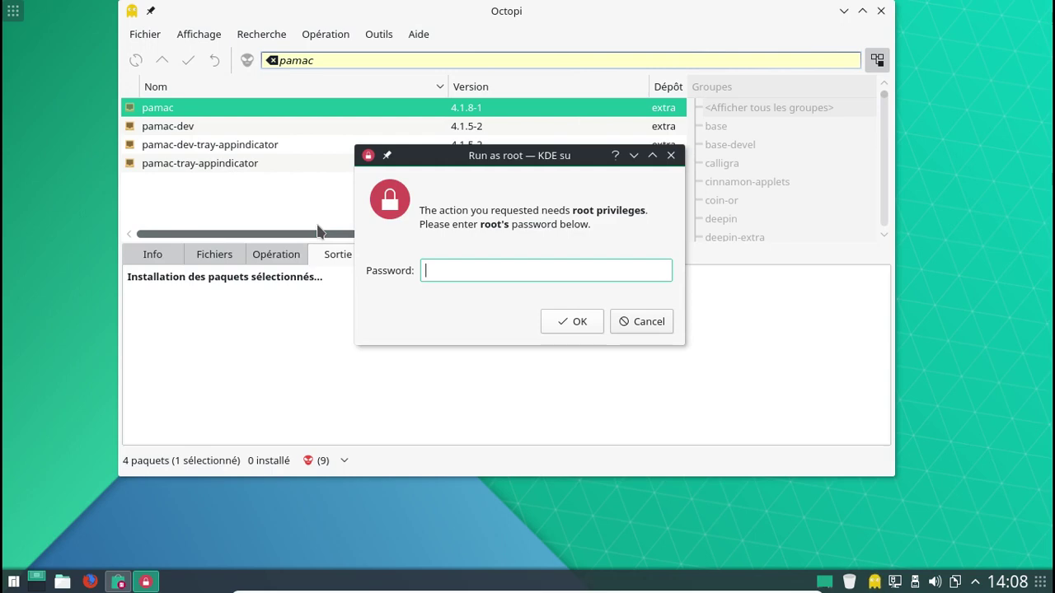
text(••••••••)
key(Return)
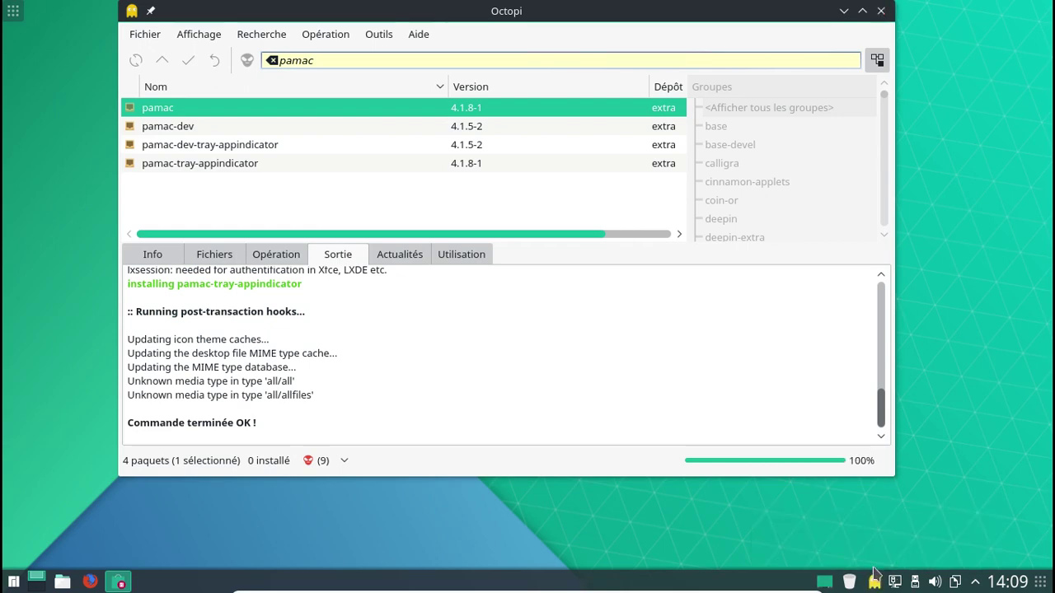
Close the Octopi window and quit its update notifier in the system tray.
click(881, 11)
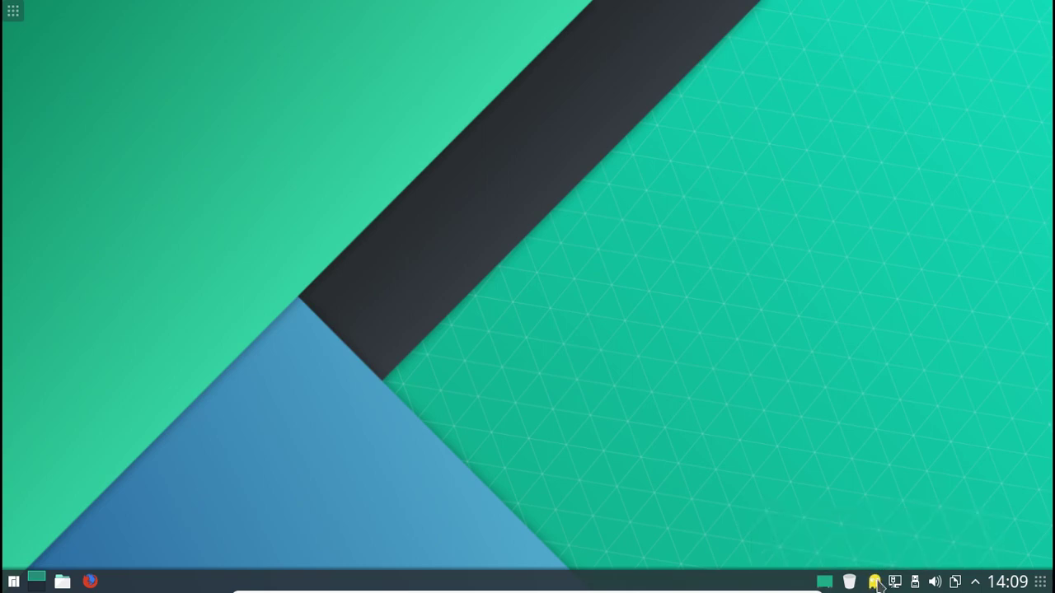
mouse_move(879, 584)
right_click(876, 583)
click(899, 562)
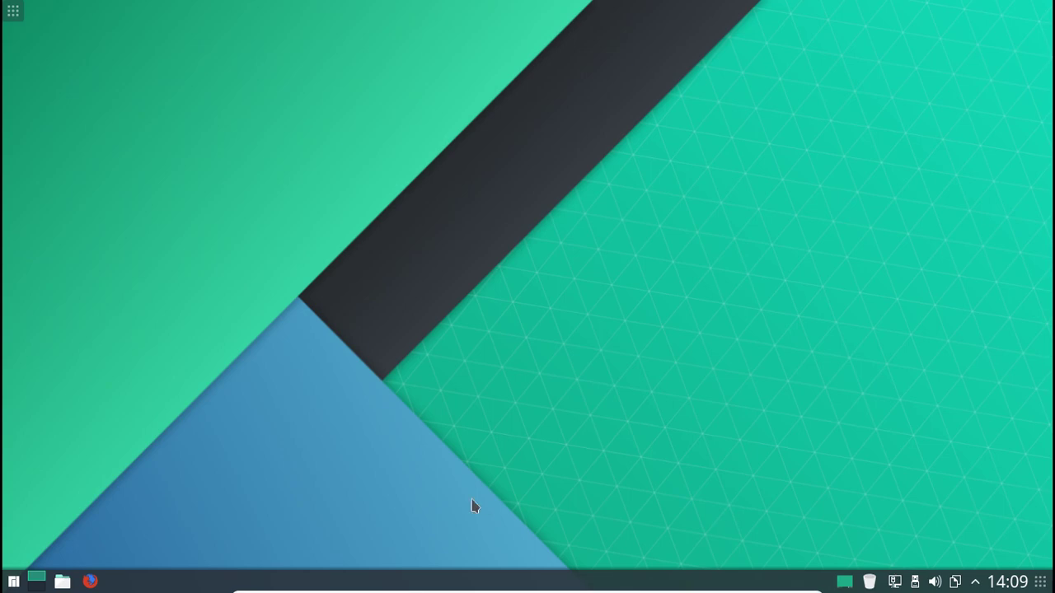
Find "ajout" among the applications, launch Ajouter/supprimer des logiciels (Pamac), and move its window toward the middle of the desktop.
click(12, 583)
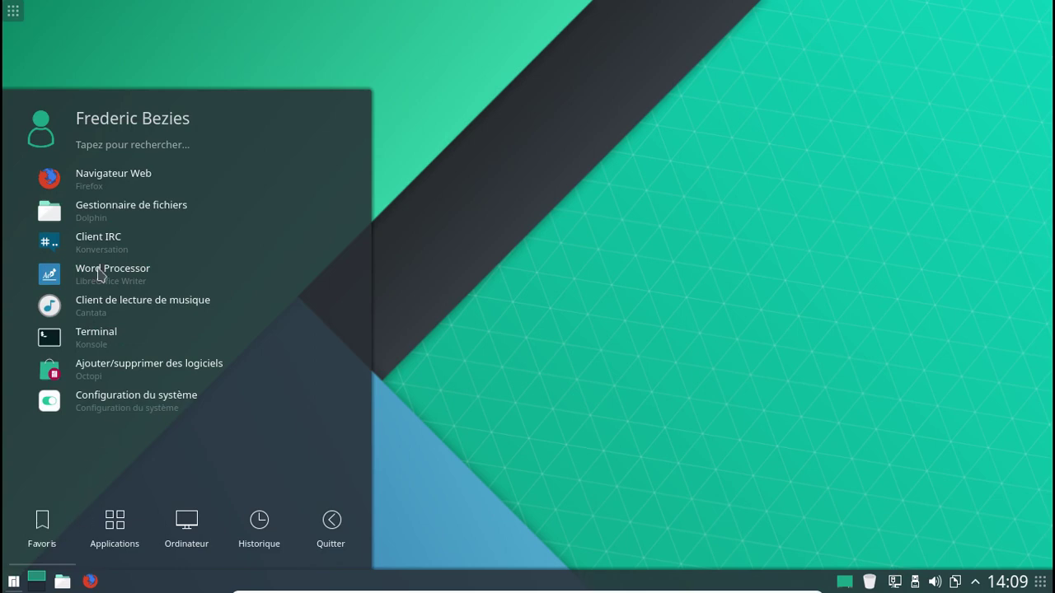
click(96, 145)
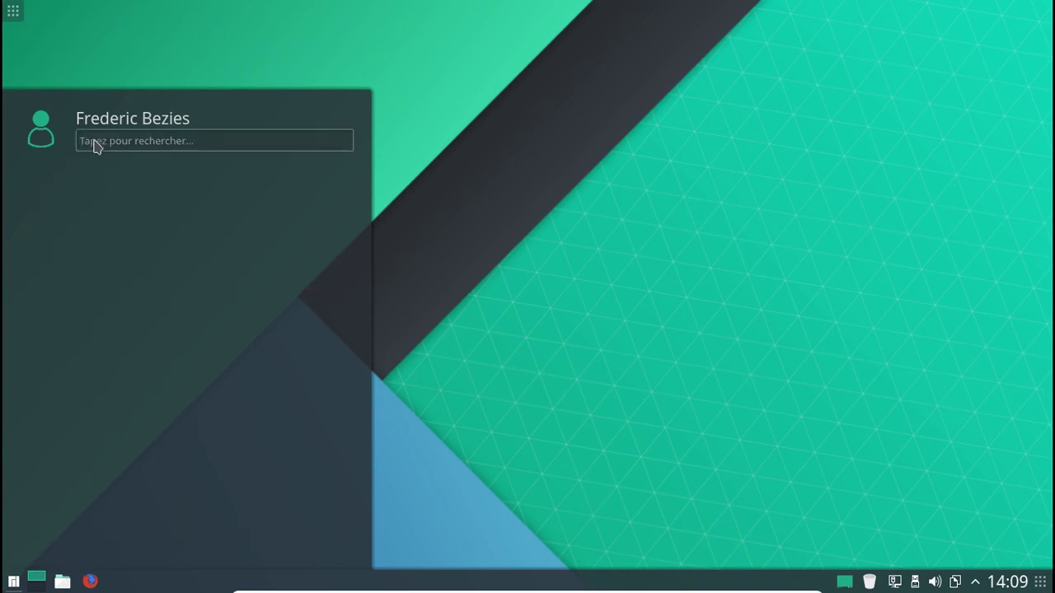
text(ajout)
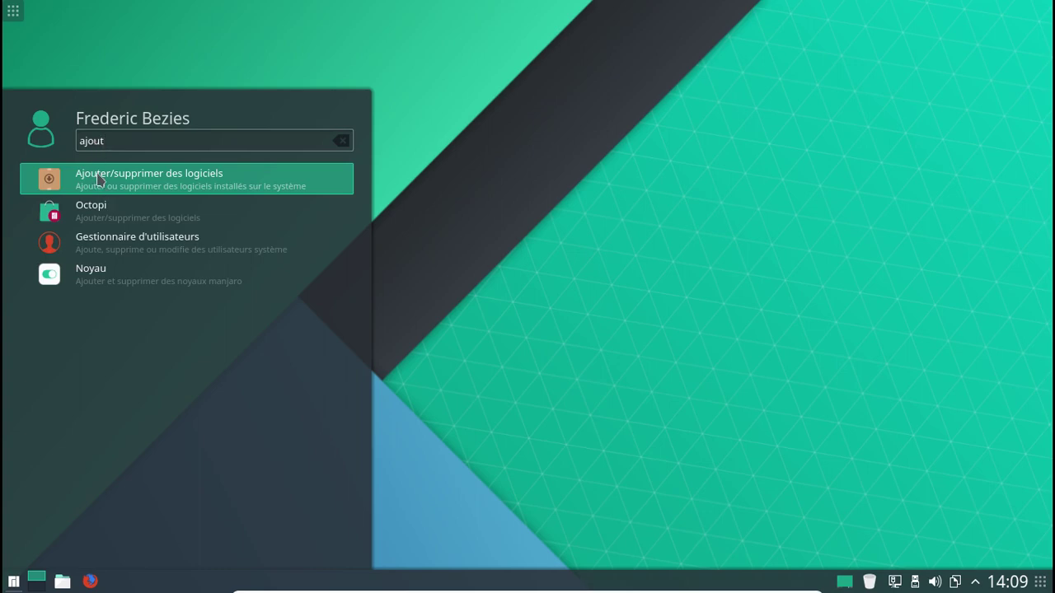
click(97, 179)
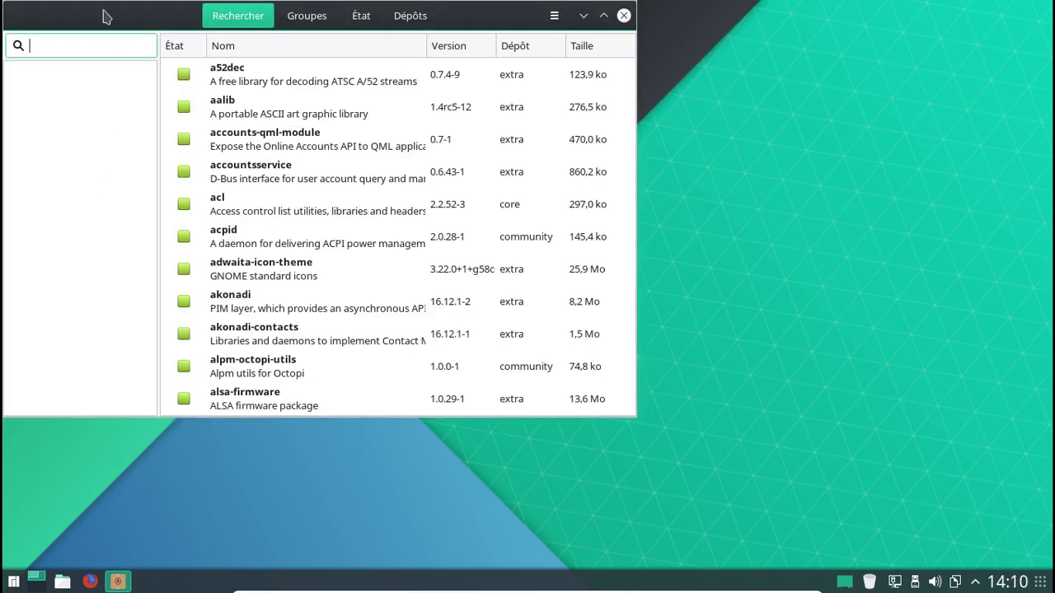
drag(104, 17, 276, 47)
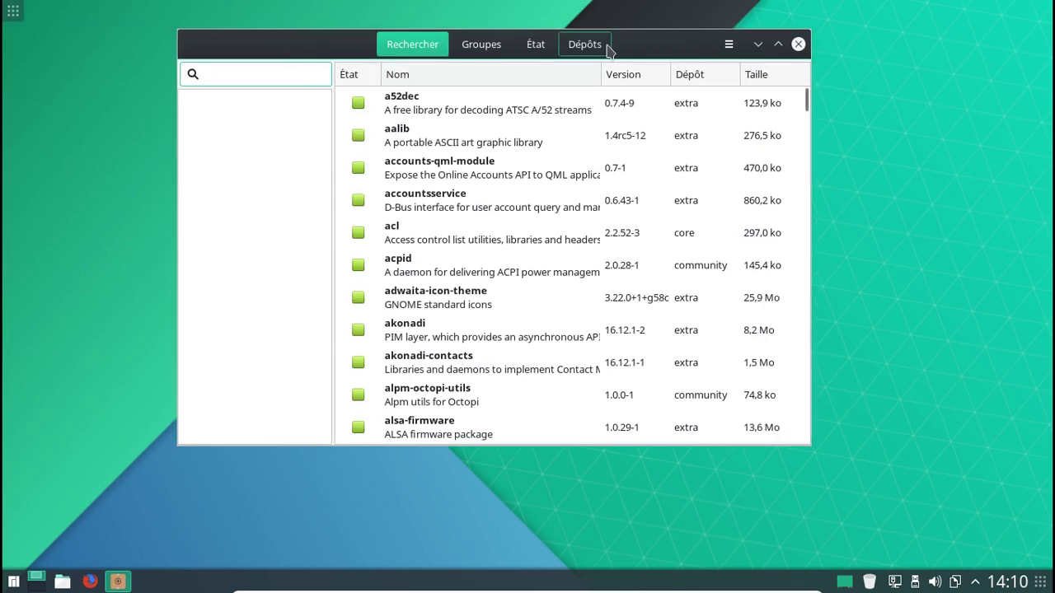
Open Pamac's preferences, authenticating with the account password.
click(728, 47)
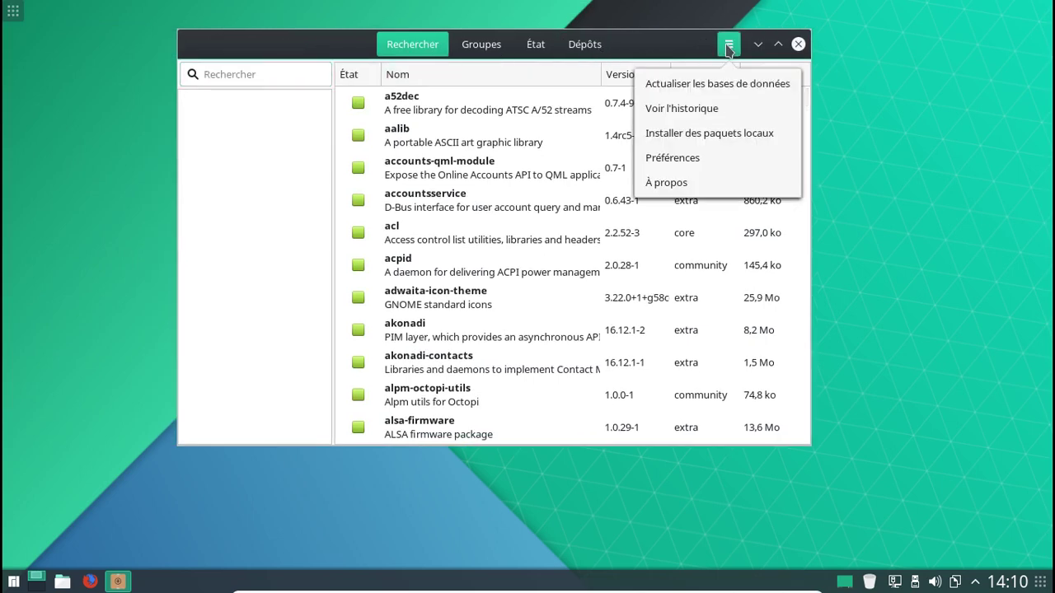
click(697, 167)
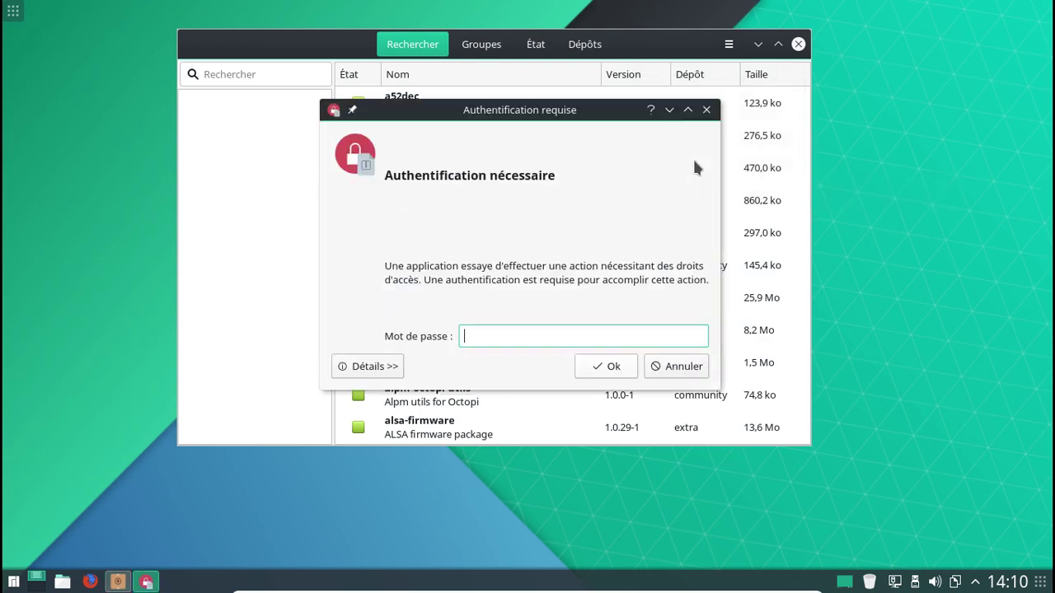
text(********)
key(Return)
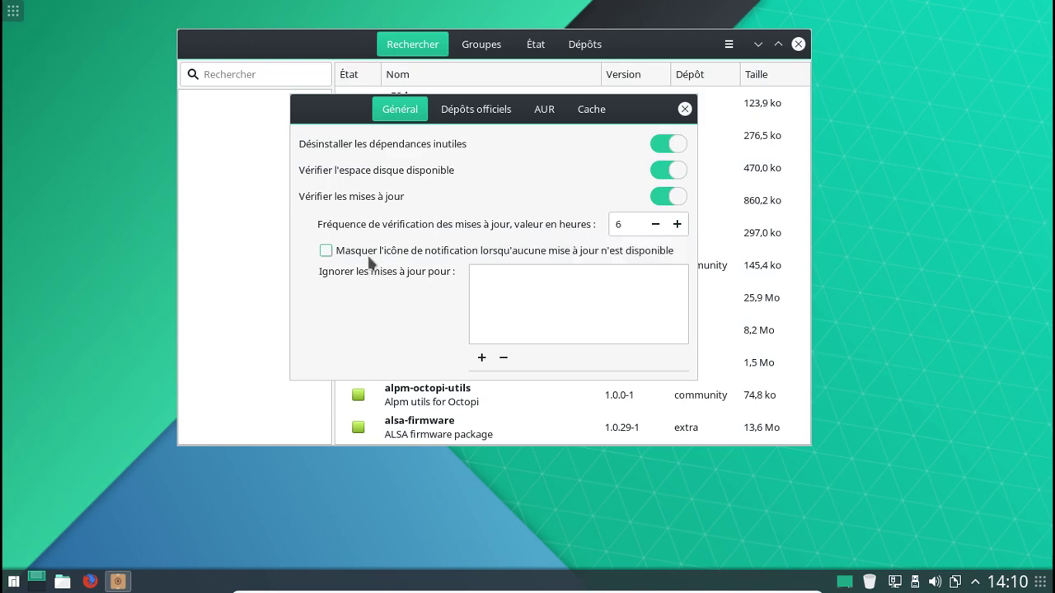
Review the official repository settings and try out AUR support, leaving it disabled.
click(495, 113)
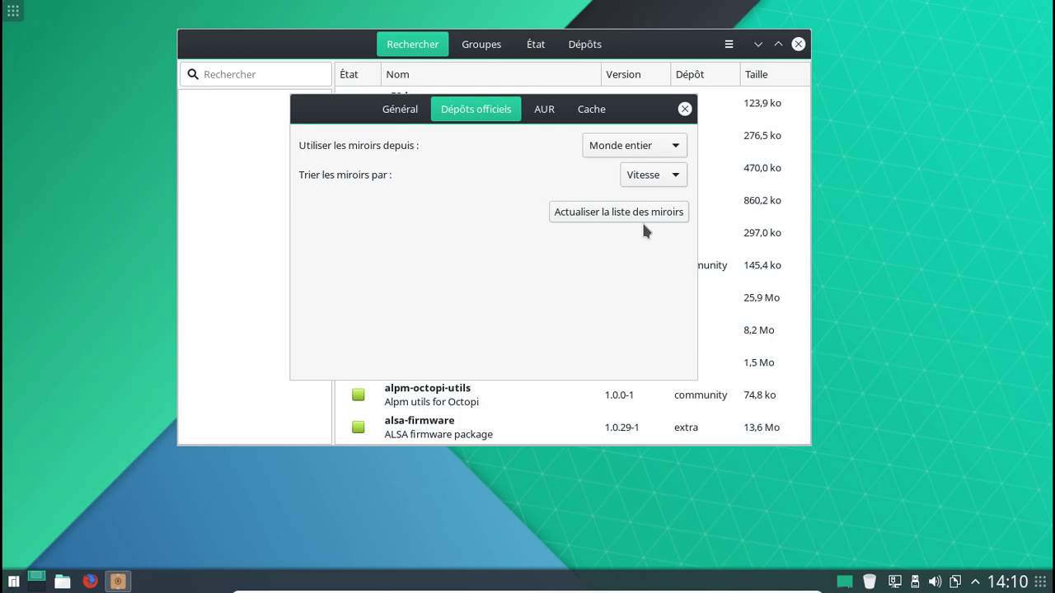
click(552, 117)
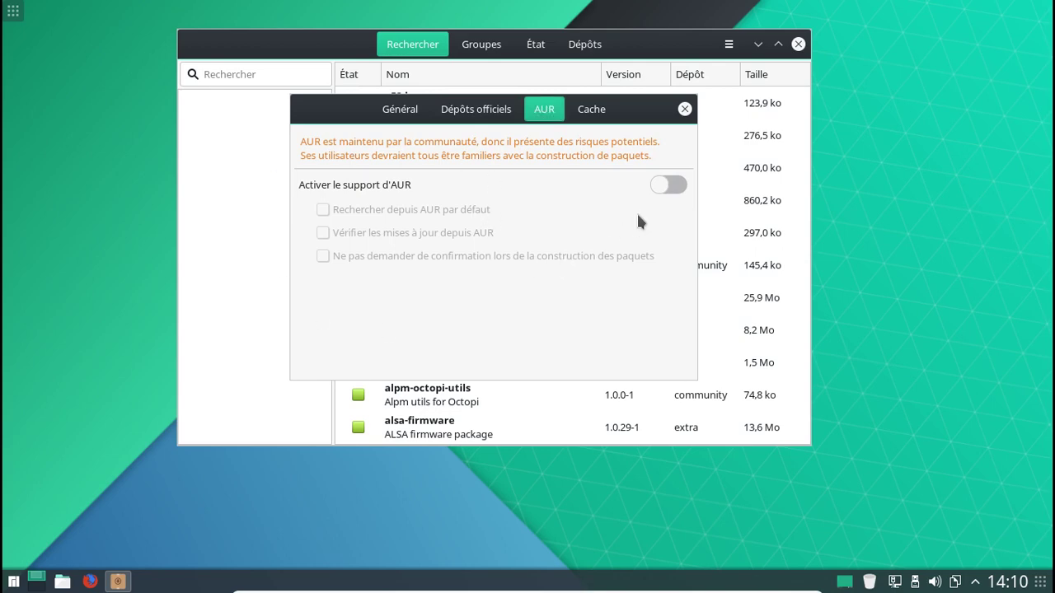
click(674, 186)
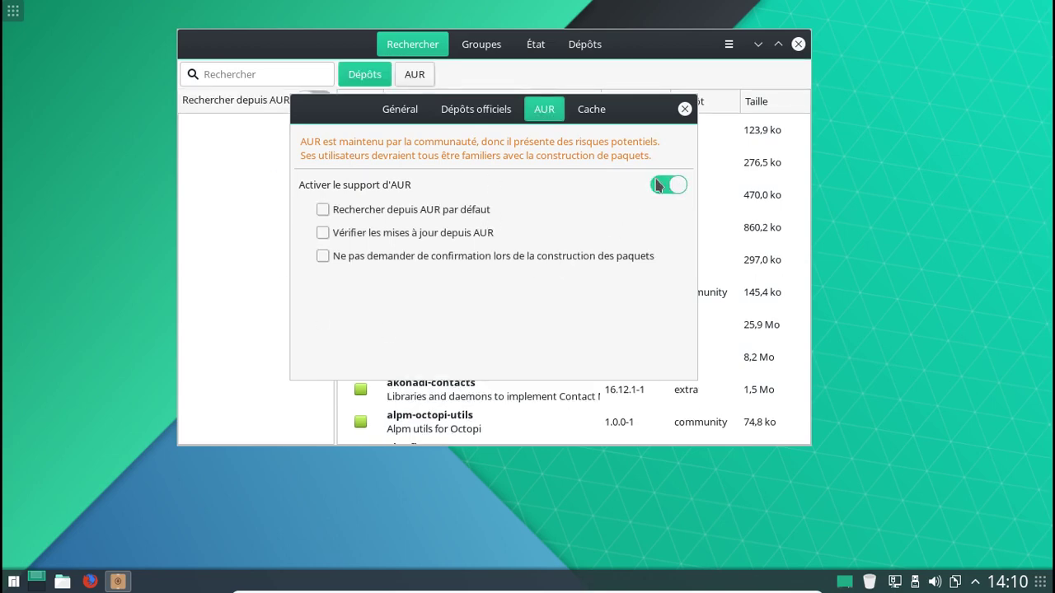
click(659, 185)
click(660, 186)
click(659, 186)
Restrict cache removal to versions of uninstalled packages, then clean the package cache.
click(581, 117)
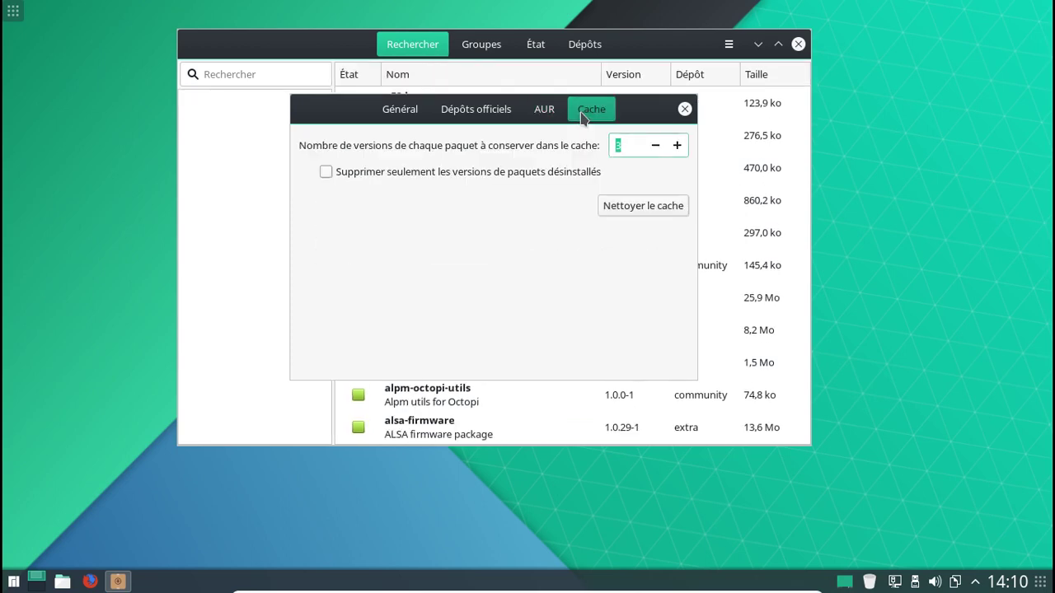
click(425, 172)
click(625, 213)
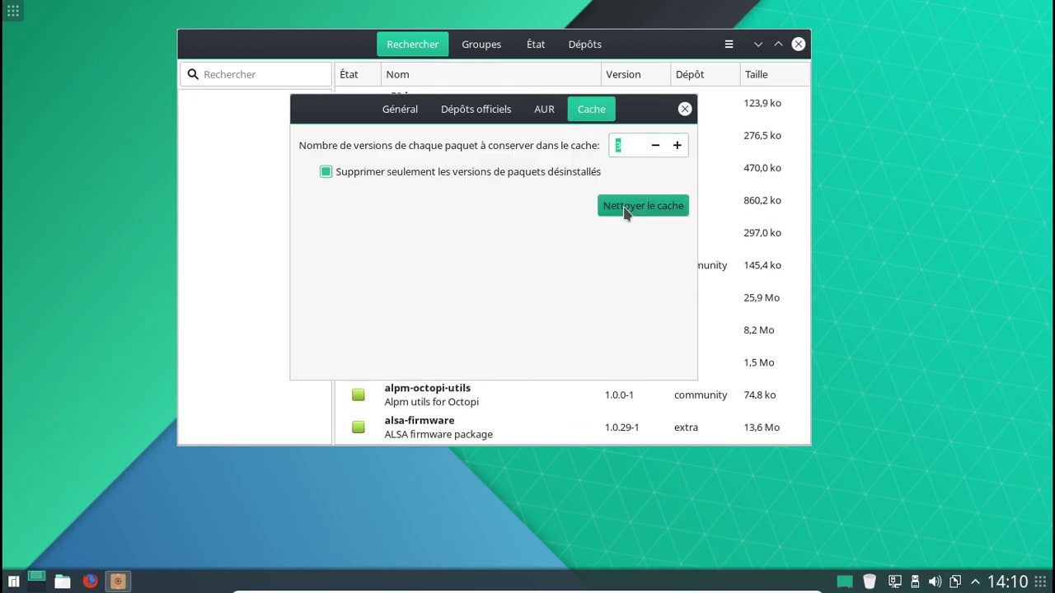
click(685, 109)
Refresh Pamac's package databases.
click(729, 45)
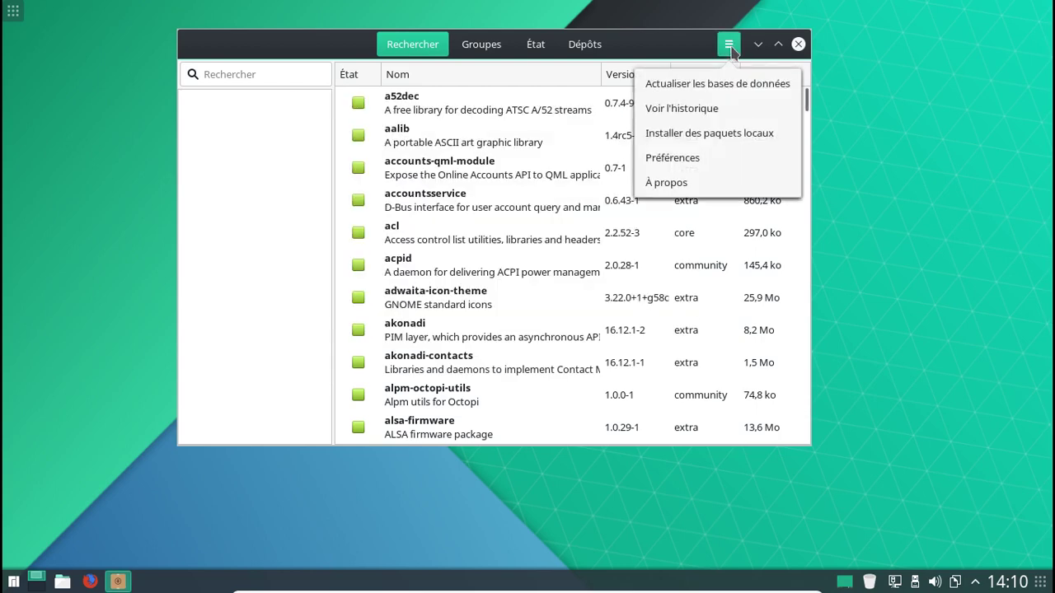
click(699, 83)
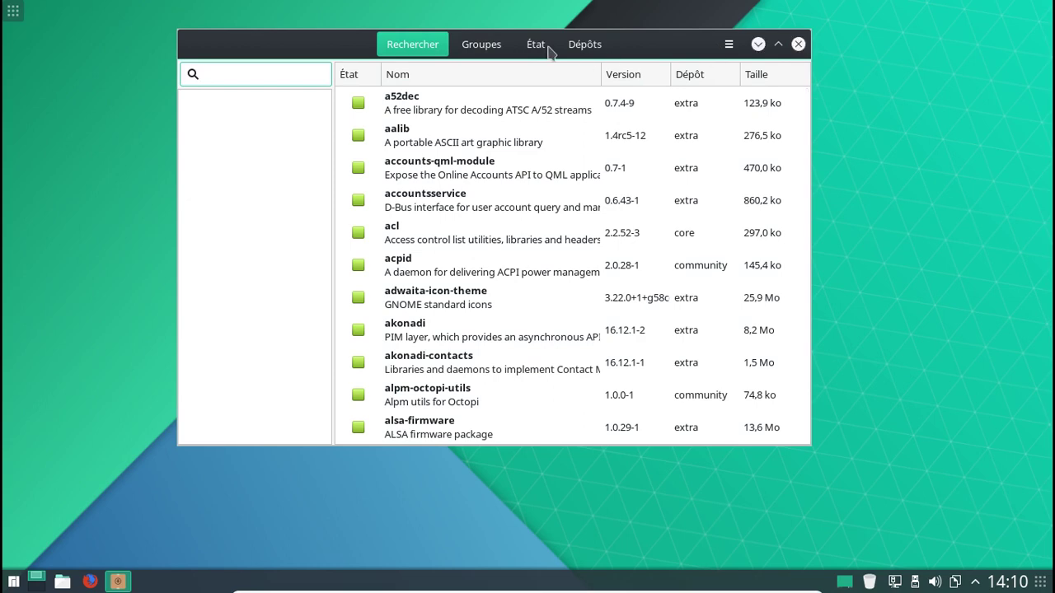
Search for octopi, mark all the installed Octopi packages including alpm-octopi-utils for removal, and apply the removal.
text(octopi)
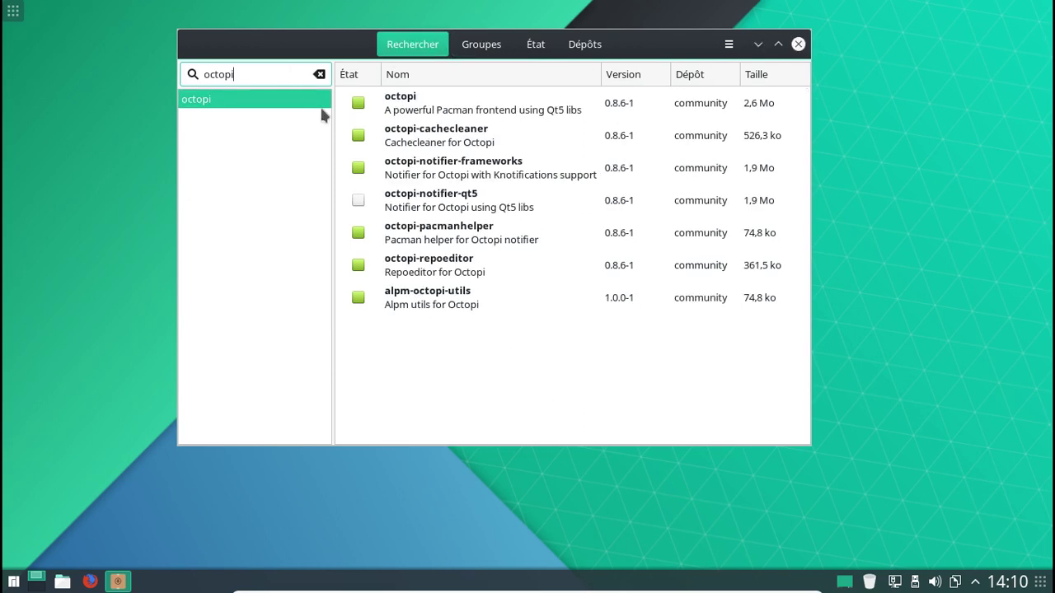
click(355, 105)
click(357, 136)
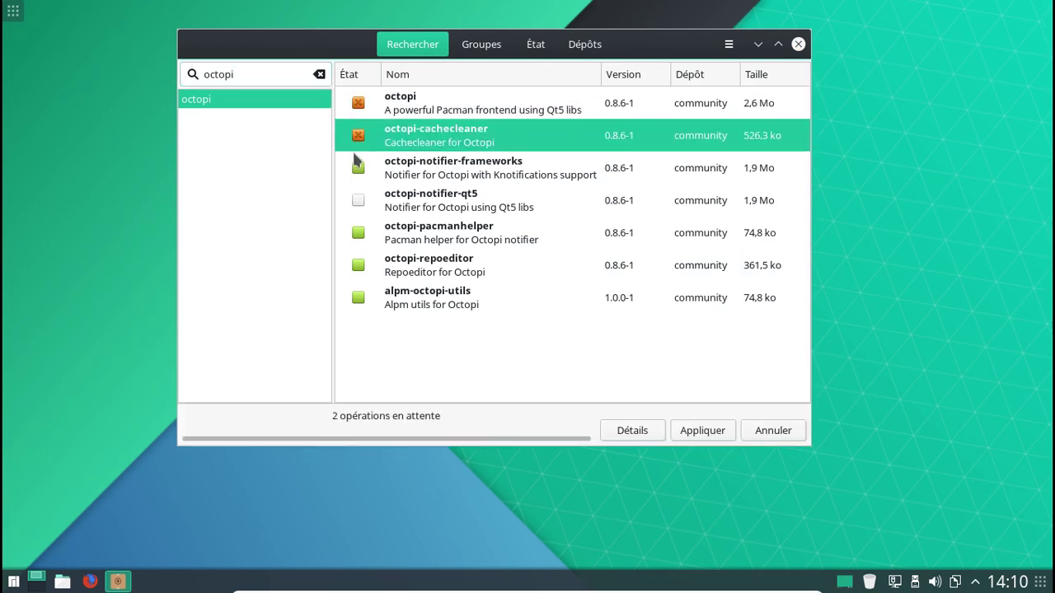
click(357, 168)
click(358, 233)
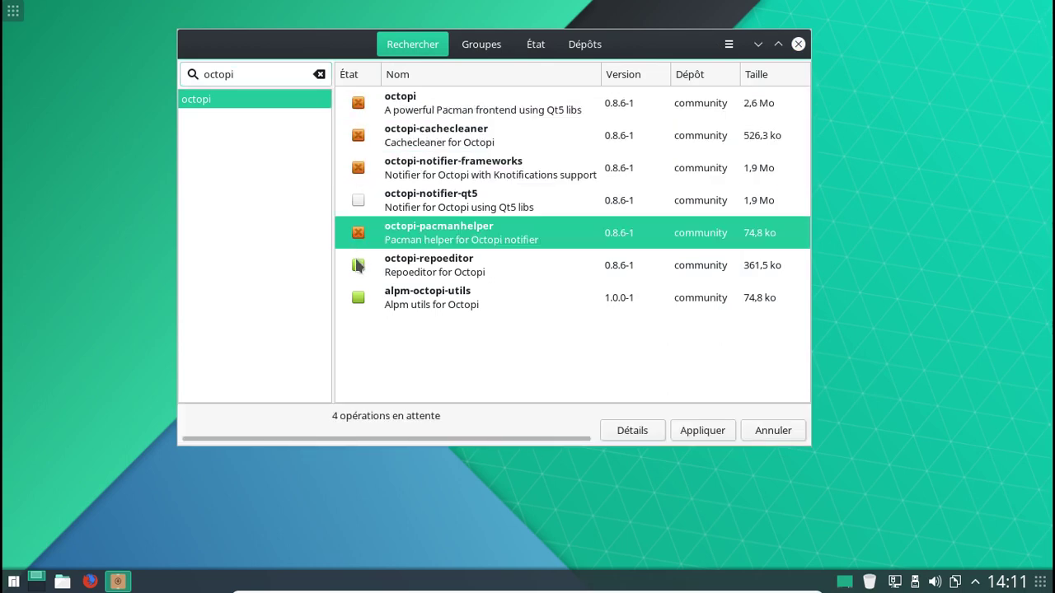
click(358, 268)
click(360, 298)
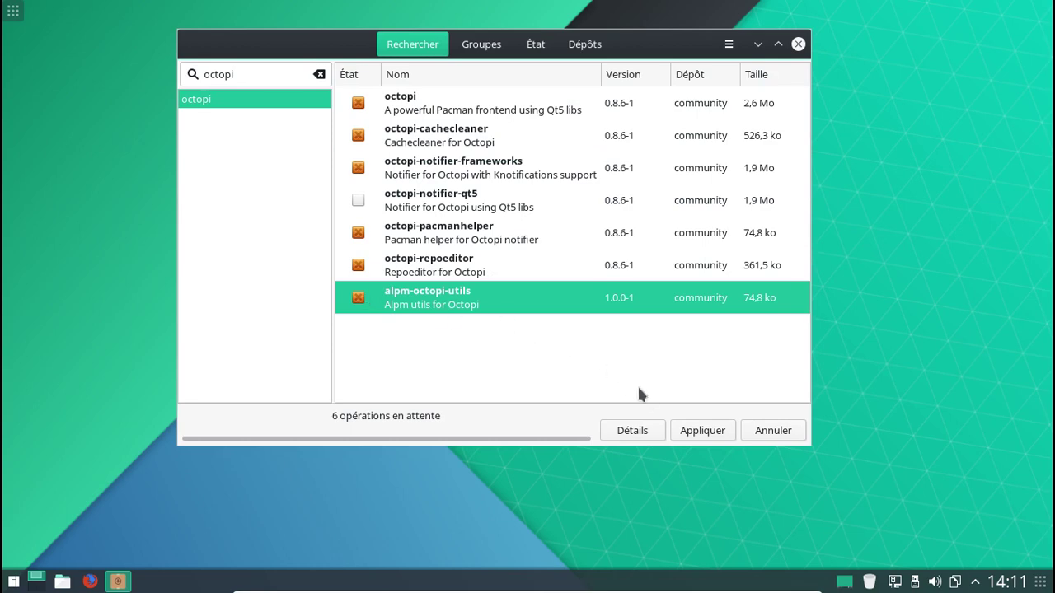
click(685, 434)
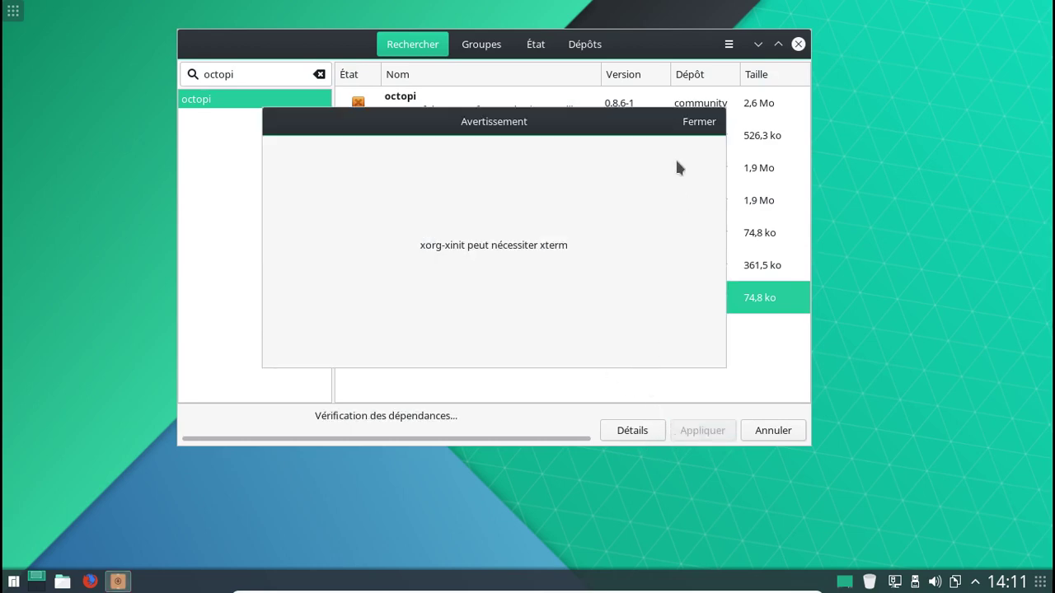
click(694, 122)
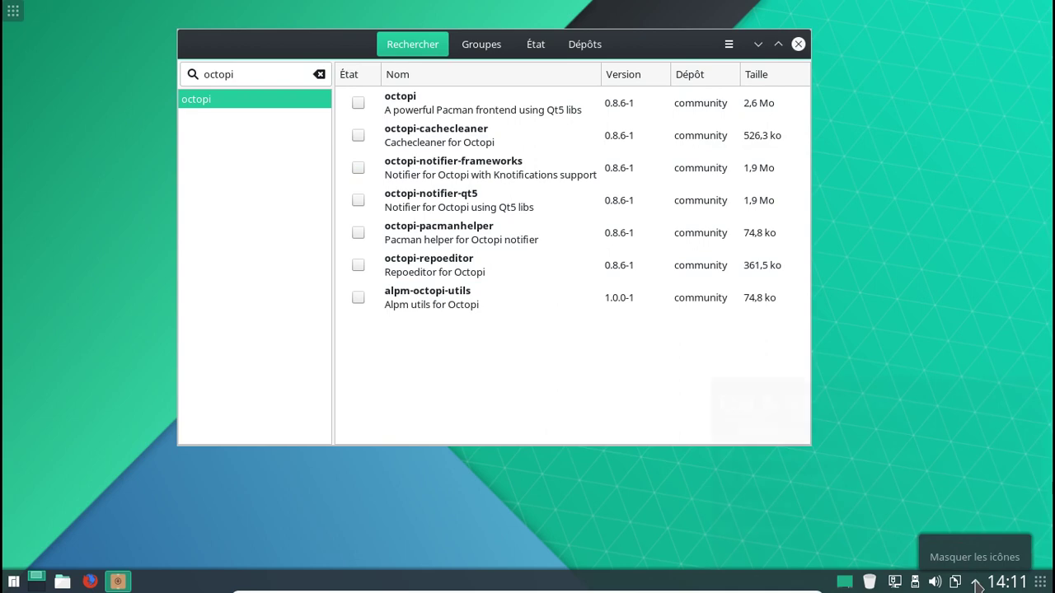
Check the hidden system tray entries for any remaining Octopi notifier.
key(Escape)
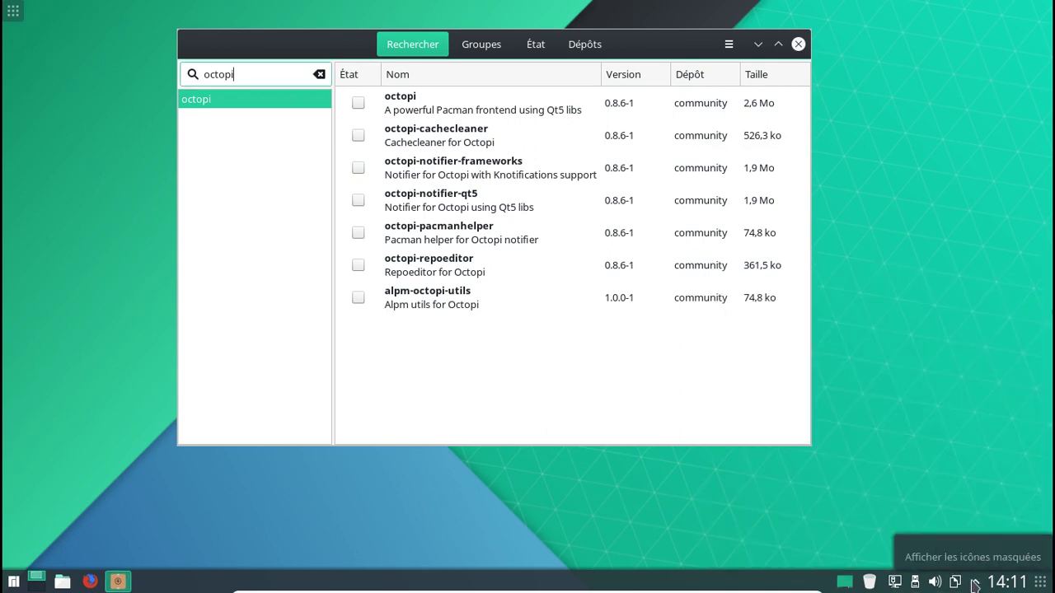
click(974, 585)
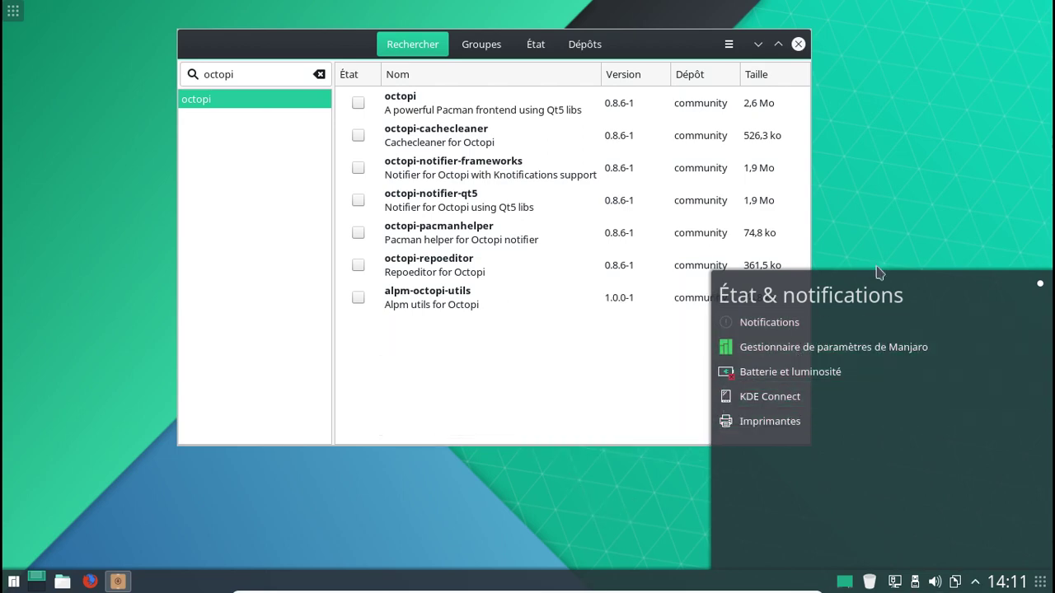
click(960, 267)
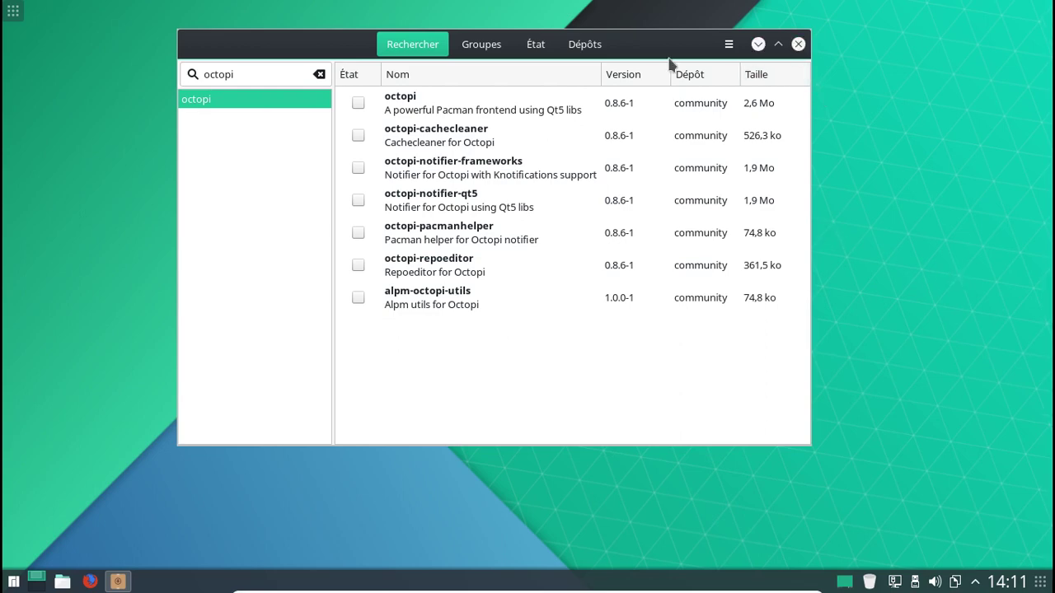
Close the package manager and log out of the desktop session.
click(799, 44)
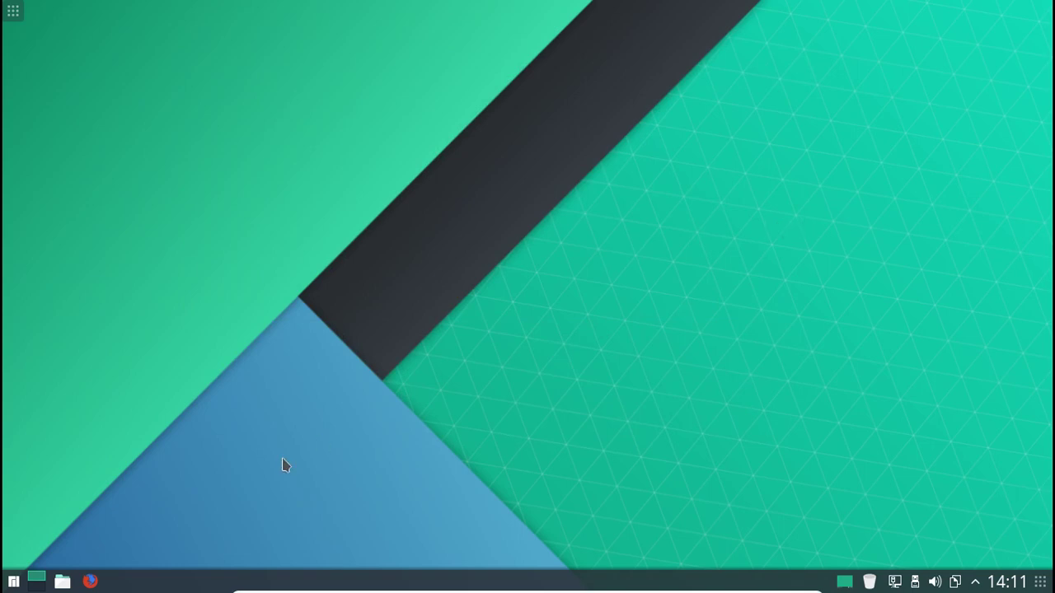
click(14, 582)
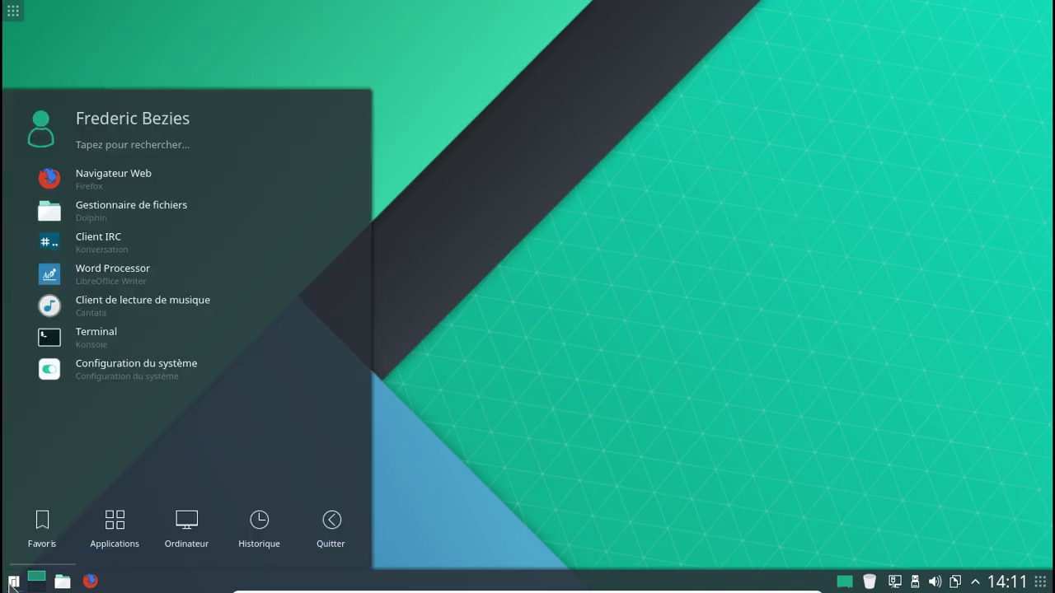
click(331, 536)
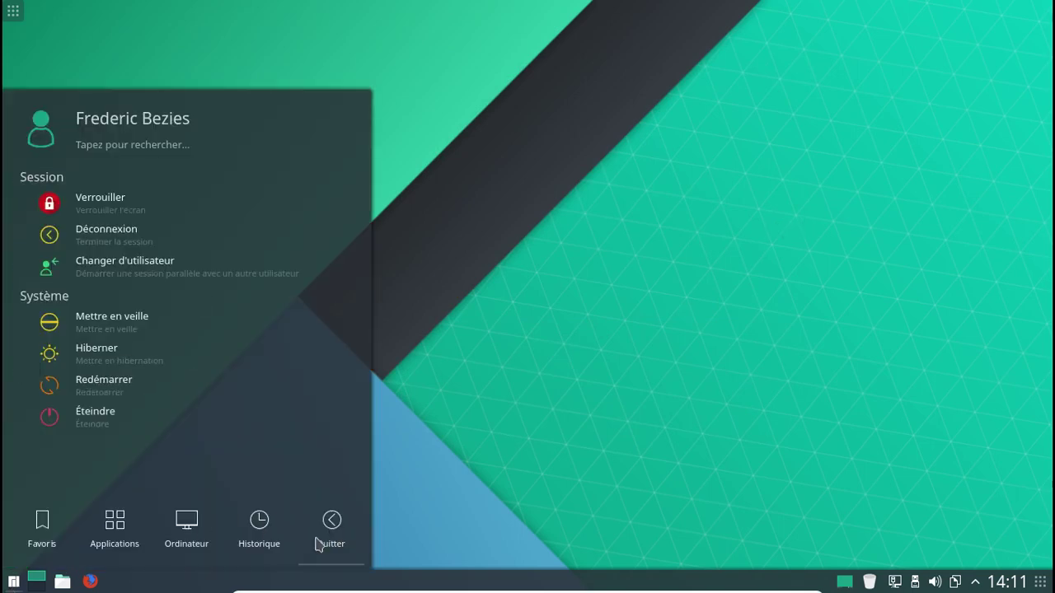
click(93, 236)
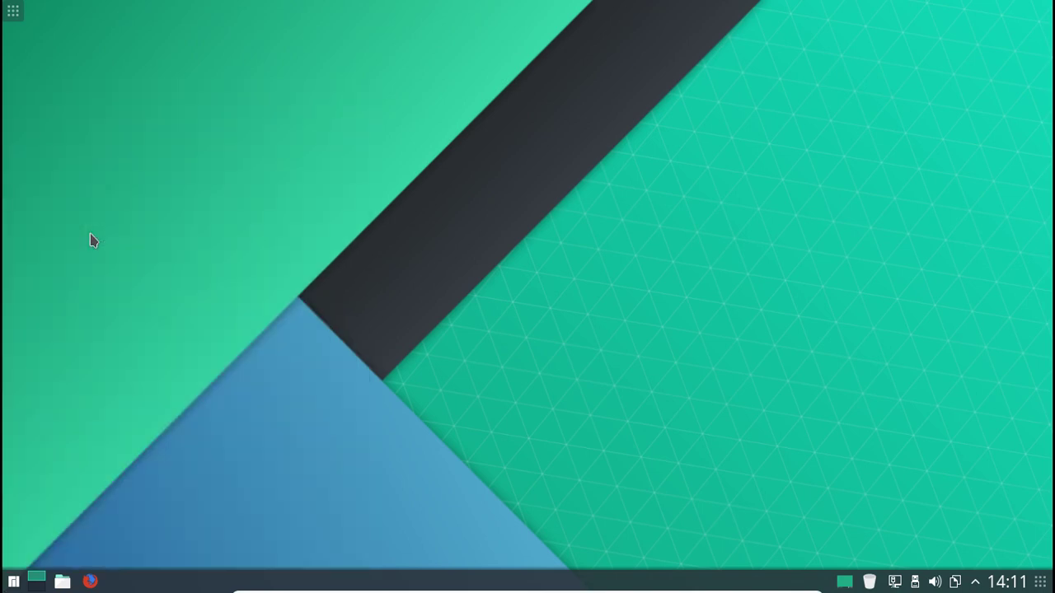